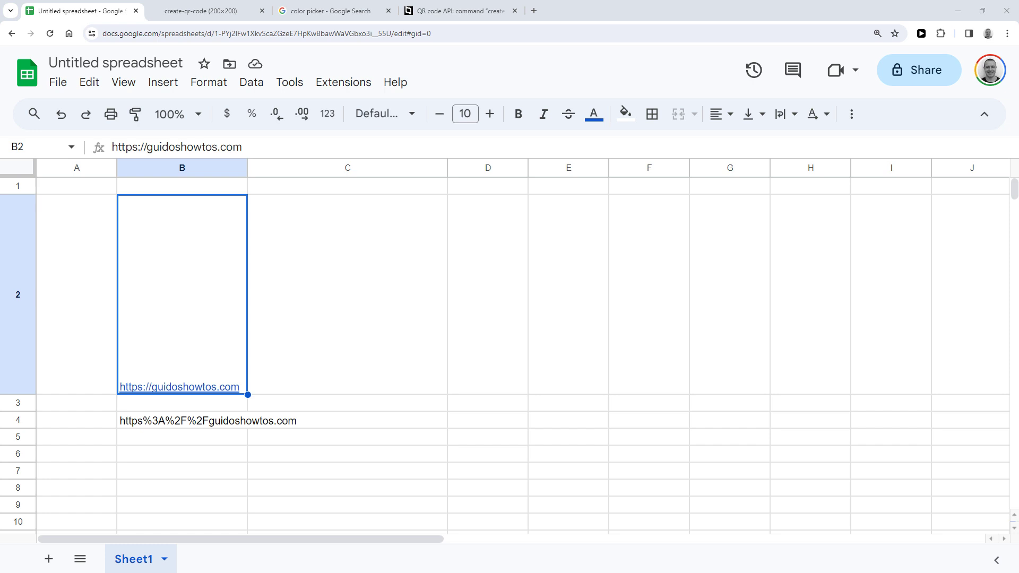
left_click(380, 275)
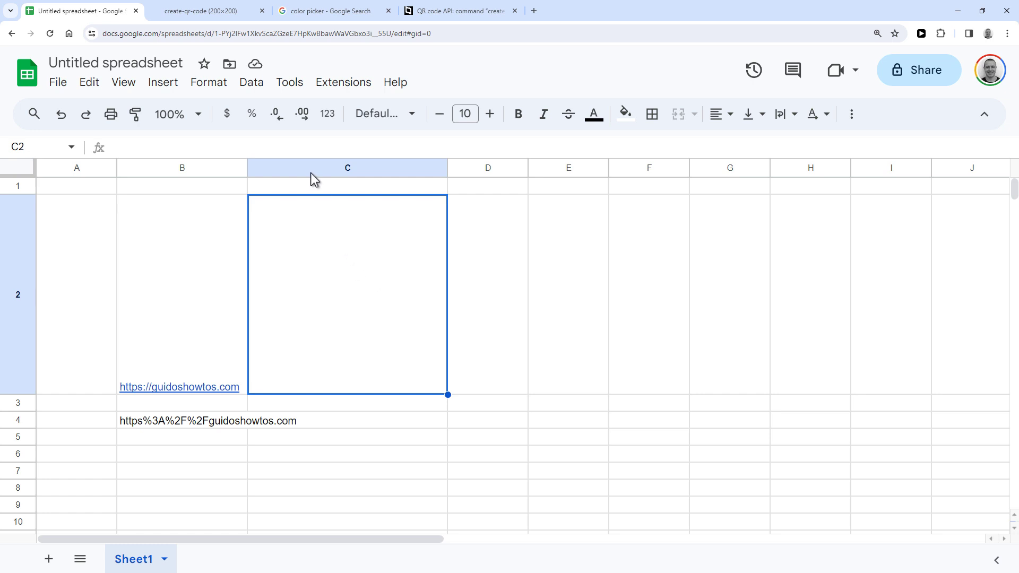
- Enter in C2 an IMAGE formula using the qrserver API with ENCODEURL(B2) to render the QR code
left_click(301, 153)
type("=IMAGE(\"https://api.qrserver.com/v1/create-qr-code/?size=200x200&data=\" & ENCODEURL(B2))")
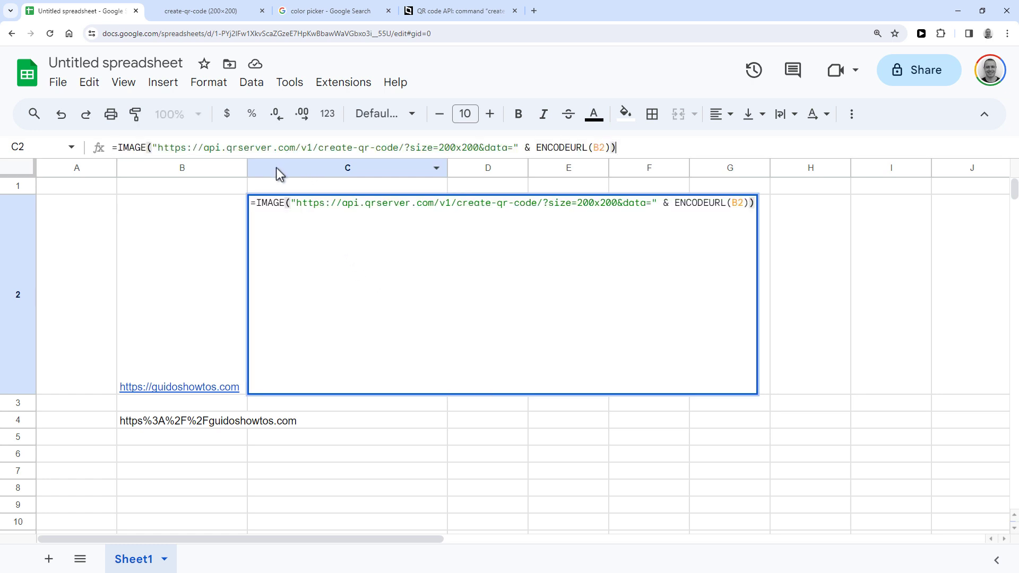
key("Return")
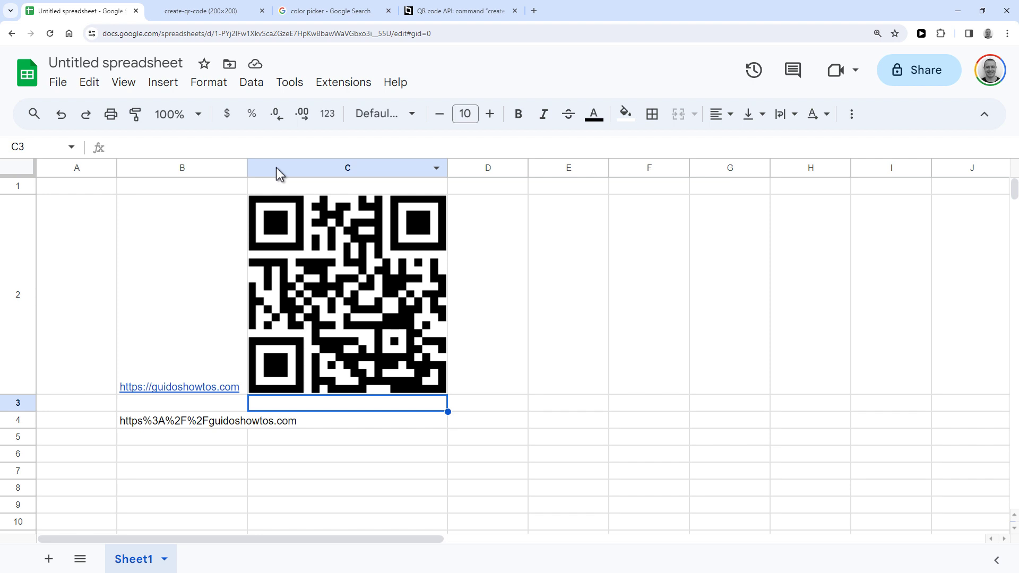
key("Up")
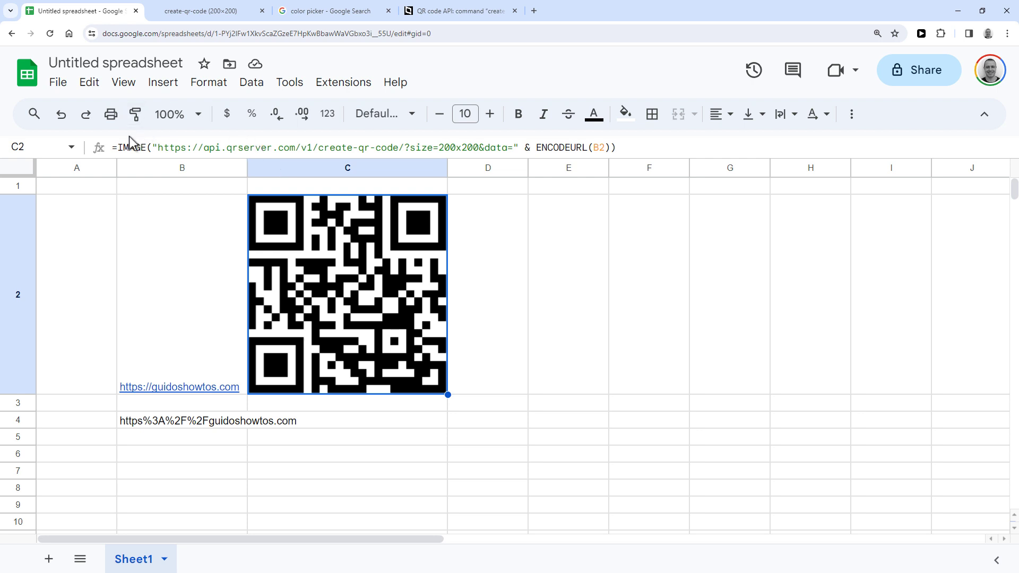
left_click_drag(115, 147, 148, 148)
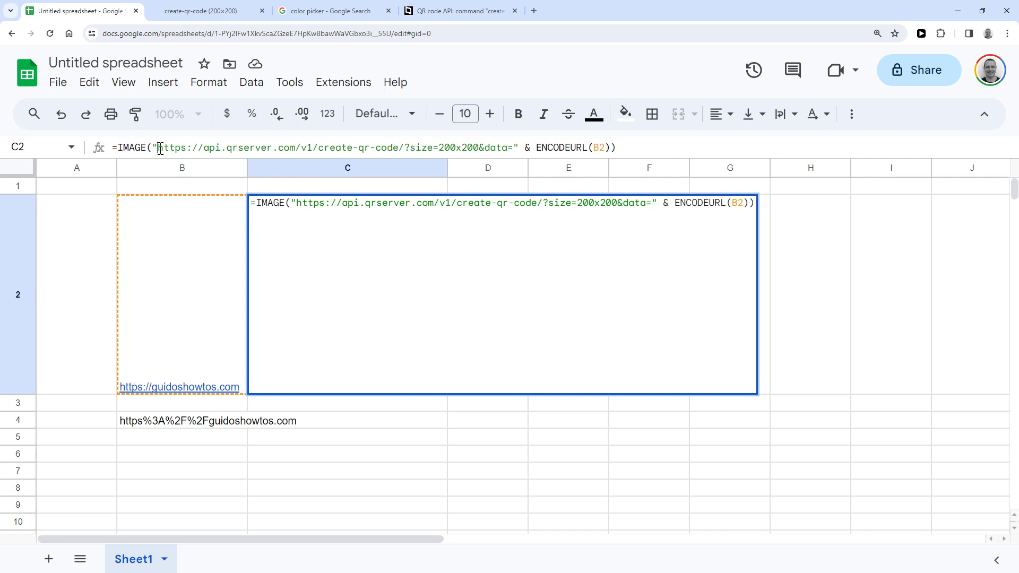
left_click_drag(159, 147, 403, 136)
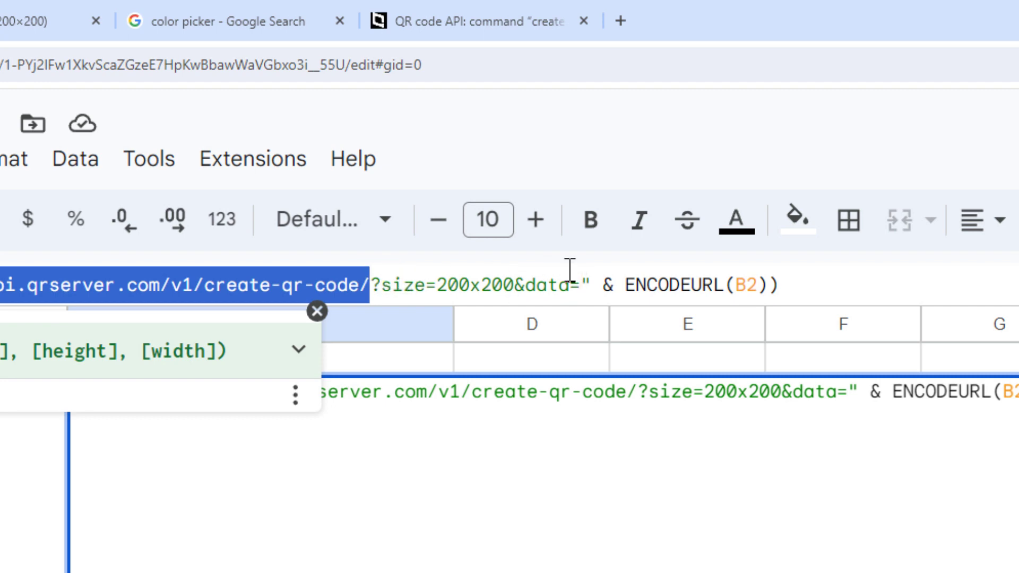
double_click(748, 284)
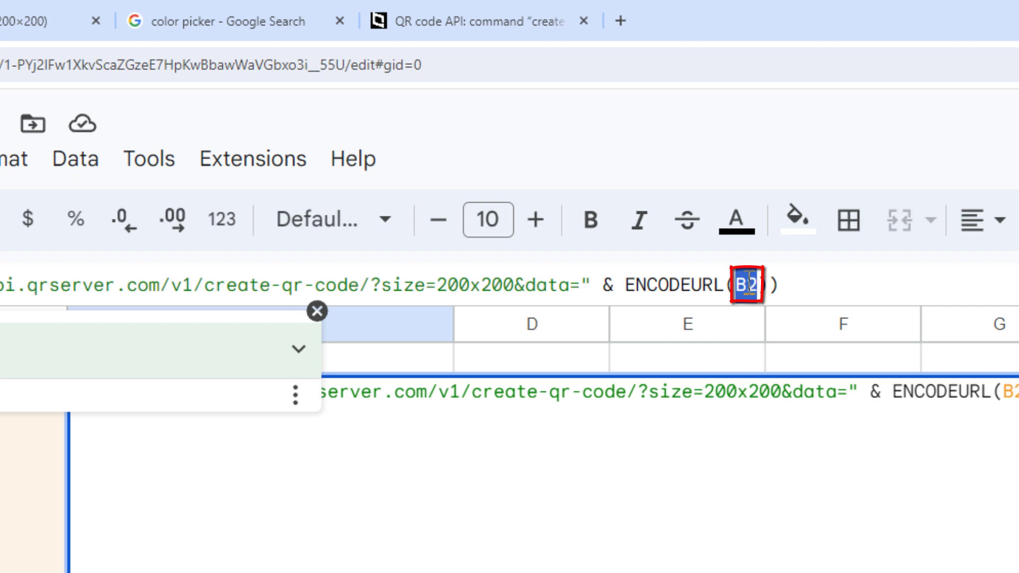
double_click(608, 285)
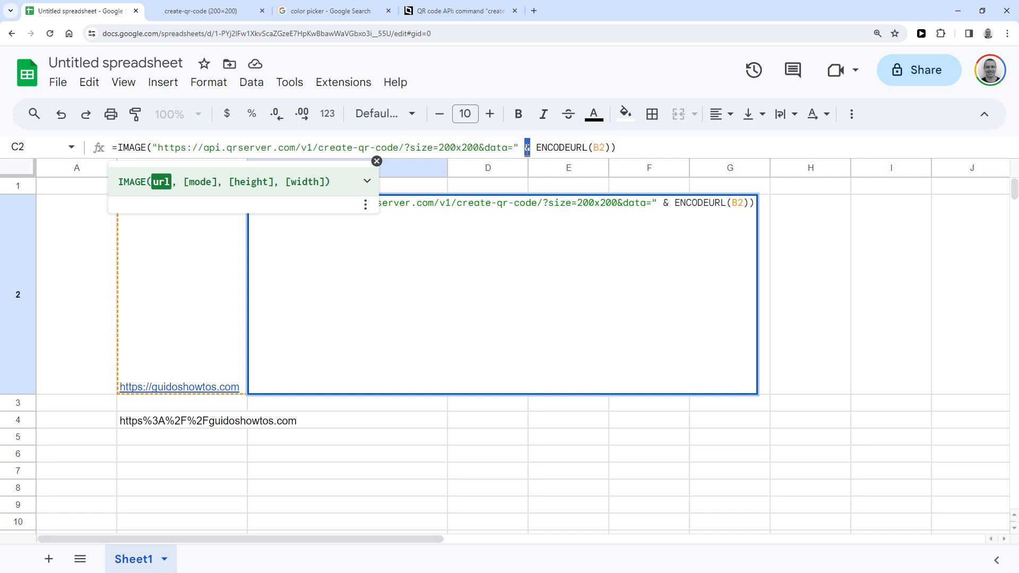
- Check the encoded URL in B4, then view the 200x200 QR image on the qrserver create-qr-code tab
left_click(201, 421)
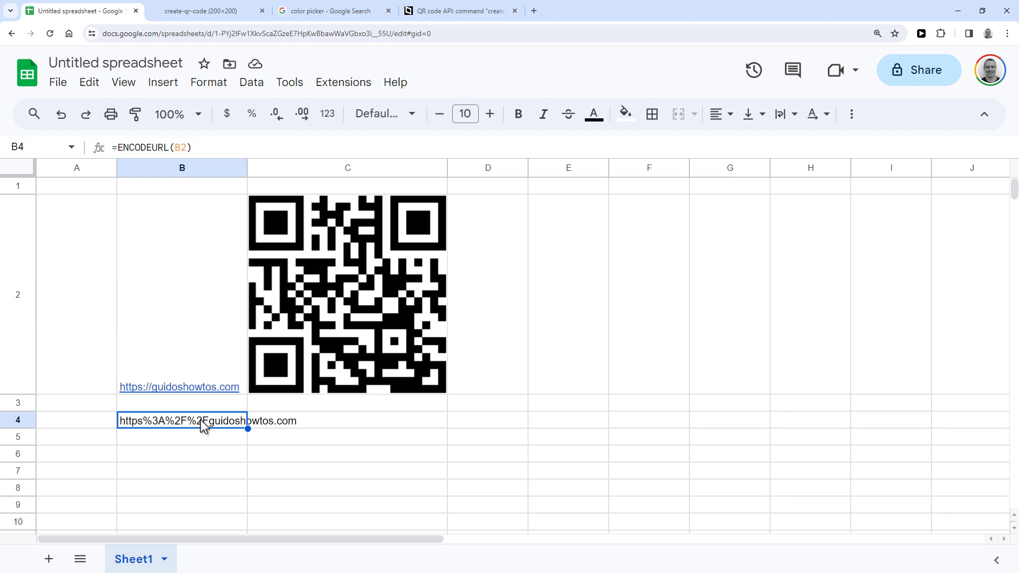
left_click(250, 8)
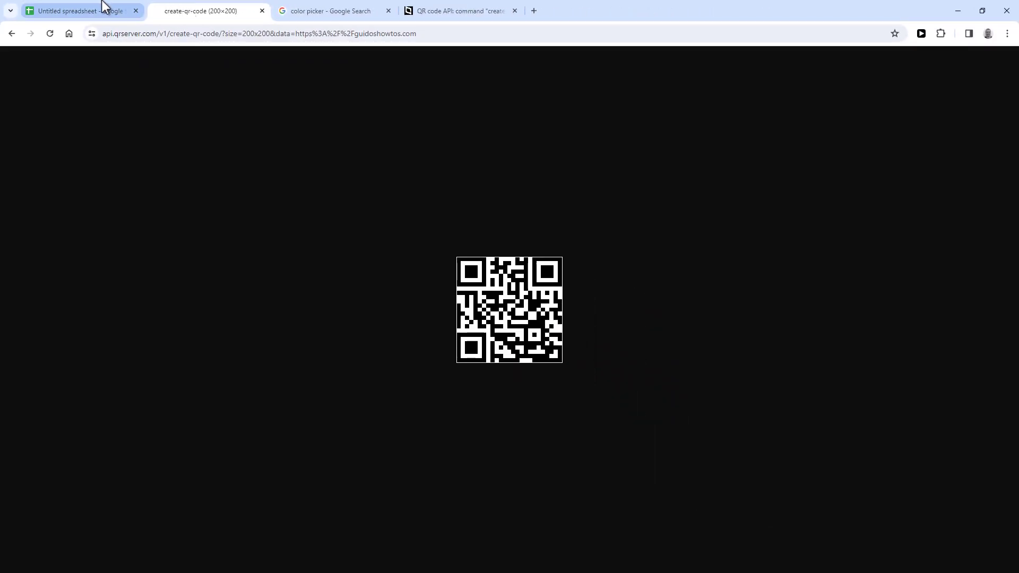
- Return to the Google Sheets tab and select the QR code cell C2
left_click(106, 10)
left_click(346, 214)
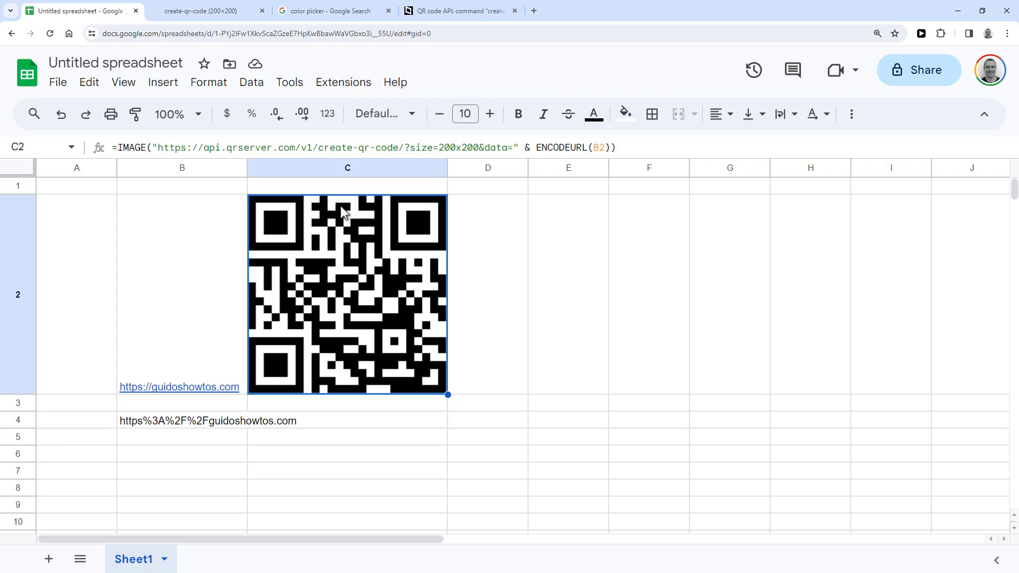
- Change the size in C2's formula from 200x200 to 150x150 and reselect C2
left_click(443, 147)
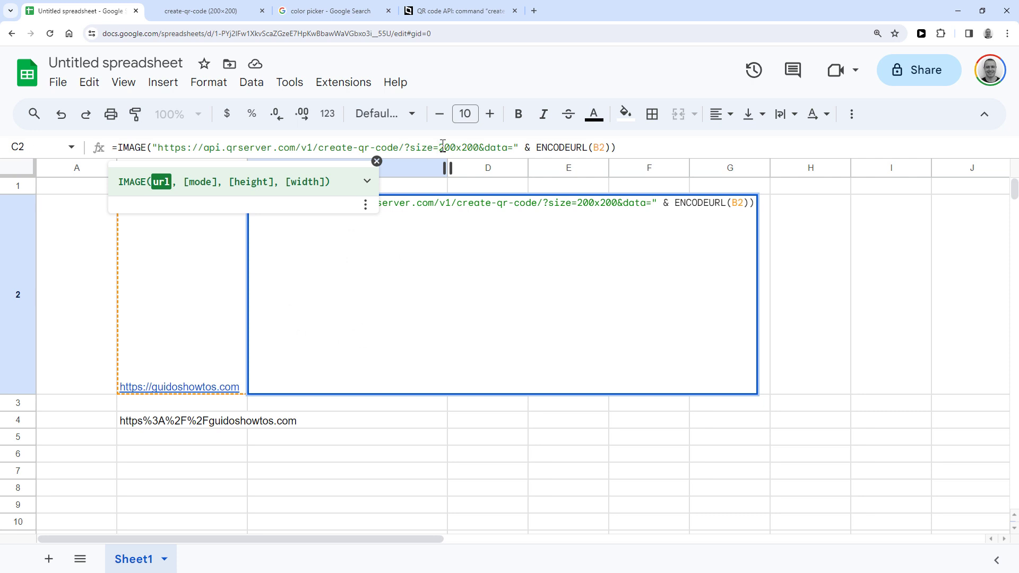
key("Delete")
key("Delete")
key("Delete")
type("150")
key("Delete")
key("Delete")
type("15")
key("Return")
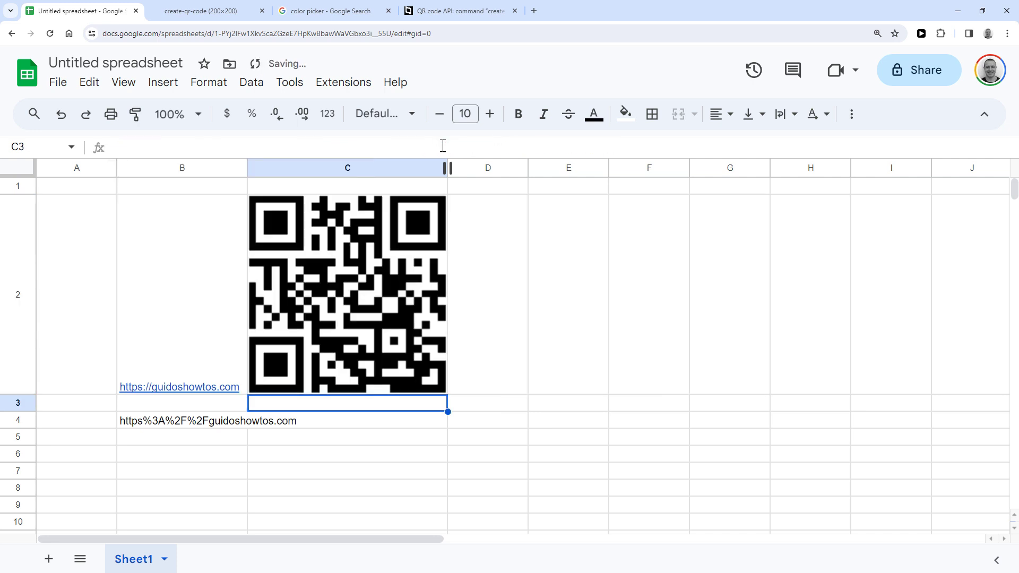
key("Up")
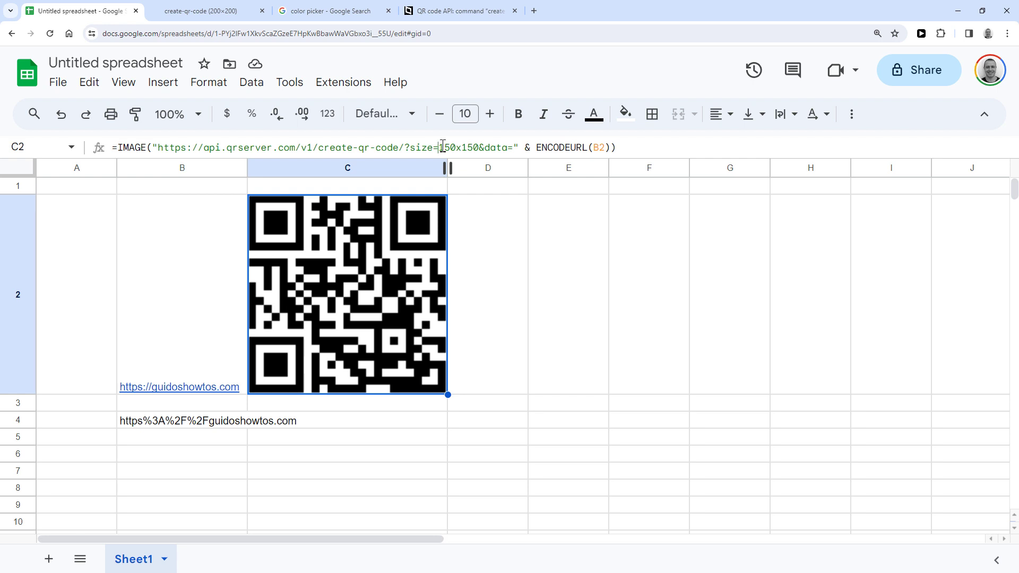
- Add ,3 as the mode argument after ENCODEURL(B2) so the QR code shows at actual size
left_click(443, 147)
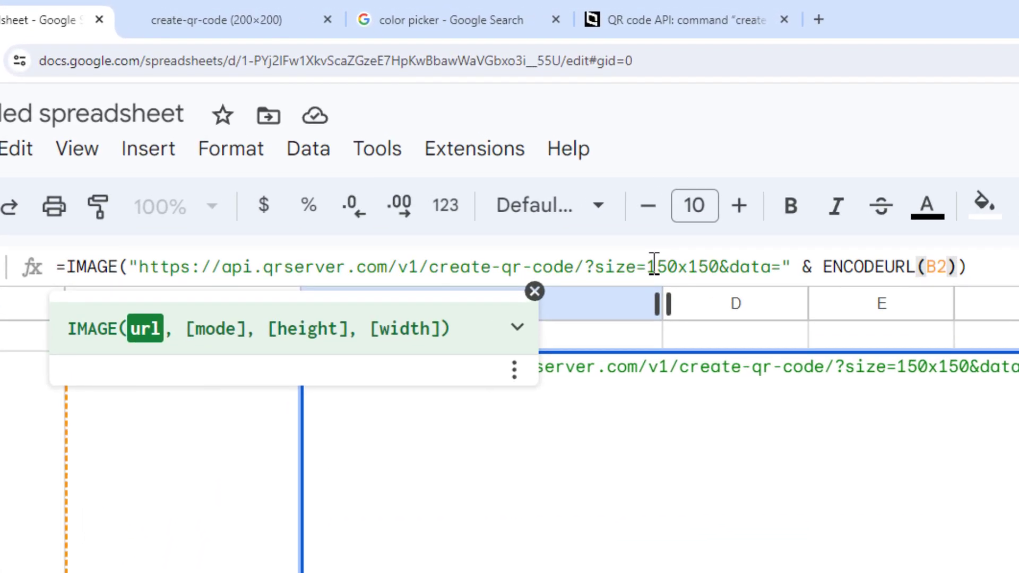
type(",3")
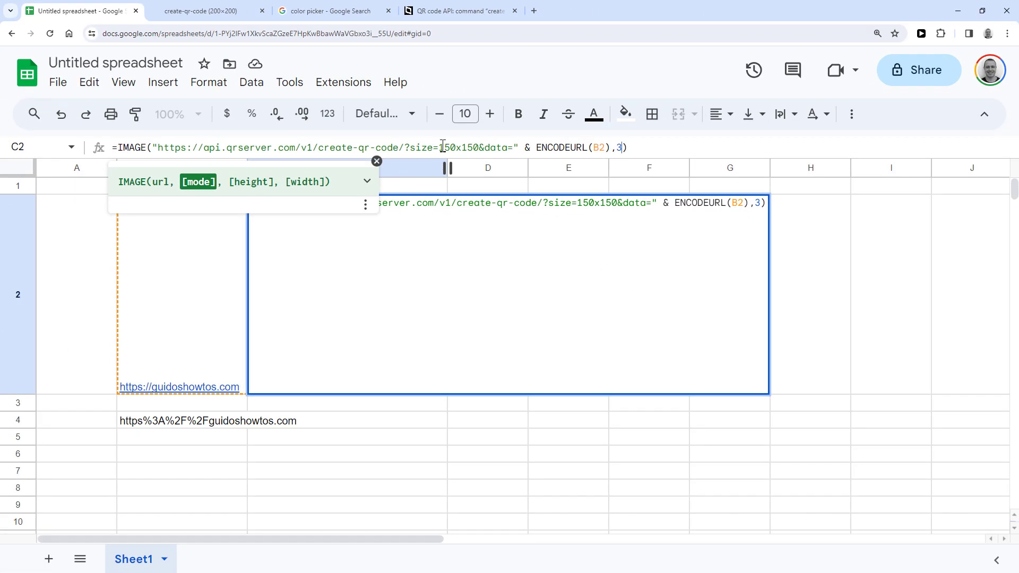
key("Return")
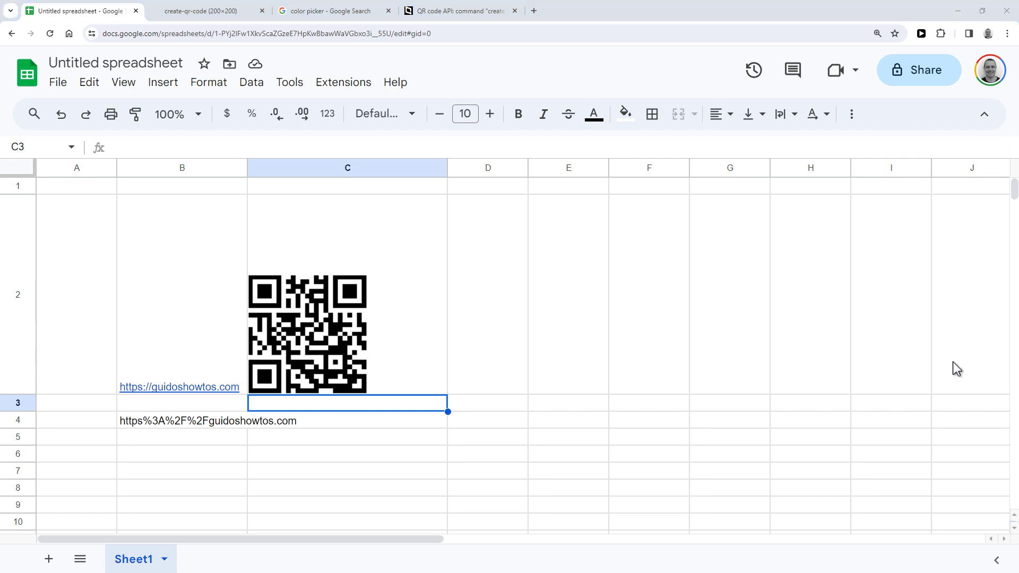
left_click(423, 323)
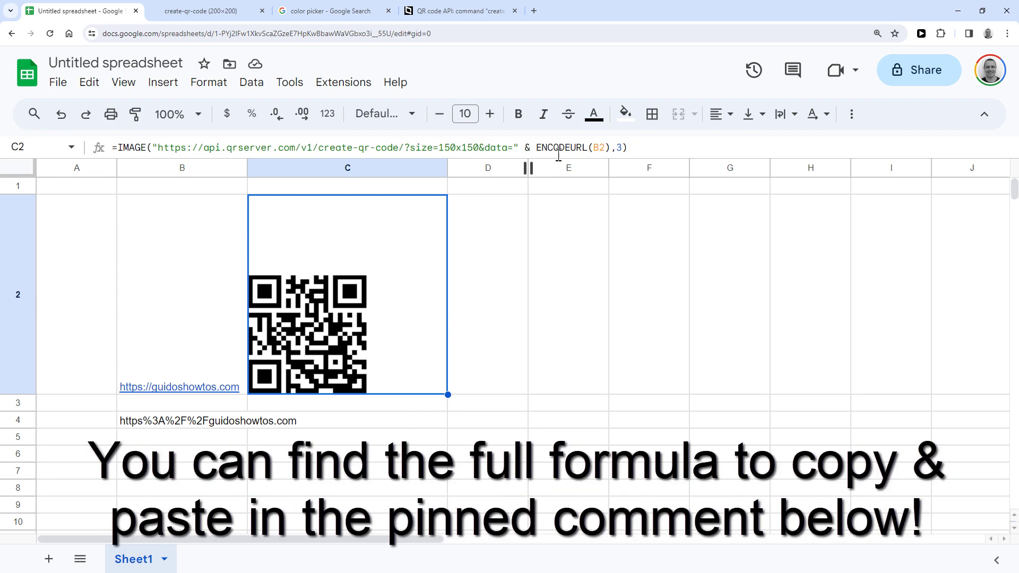
- Append &color=68-80-99&bgcolor=180-214-255 to C2's formula for a dark slate on light blue code
left_click(611, 148)
type("&\"&color=68-80-99&bgcolor=180-214-255\"")
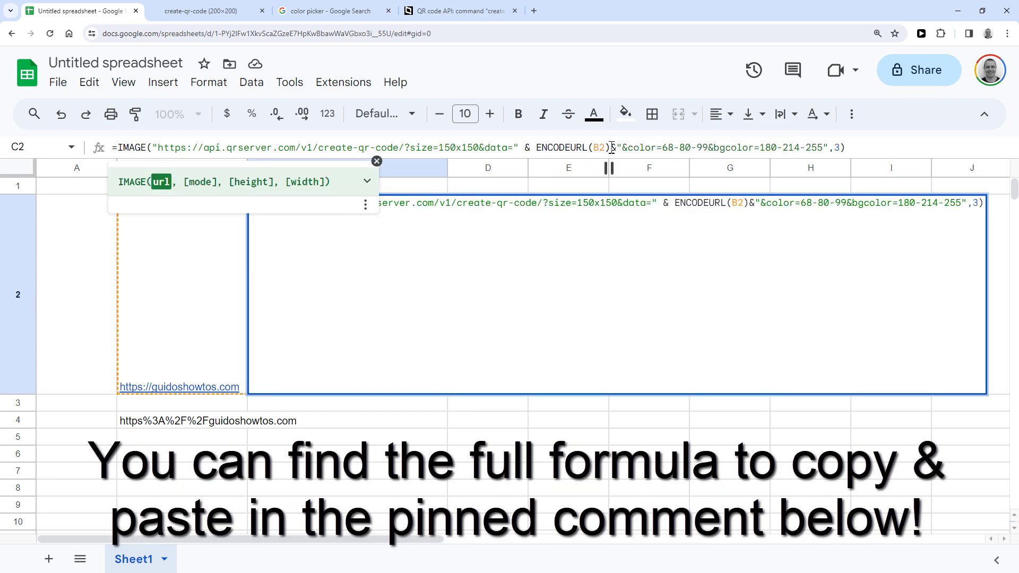
left_click(610, 148)
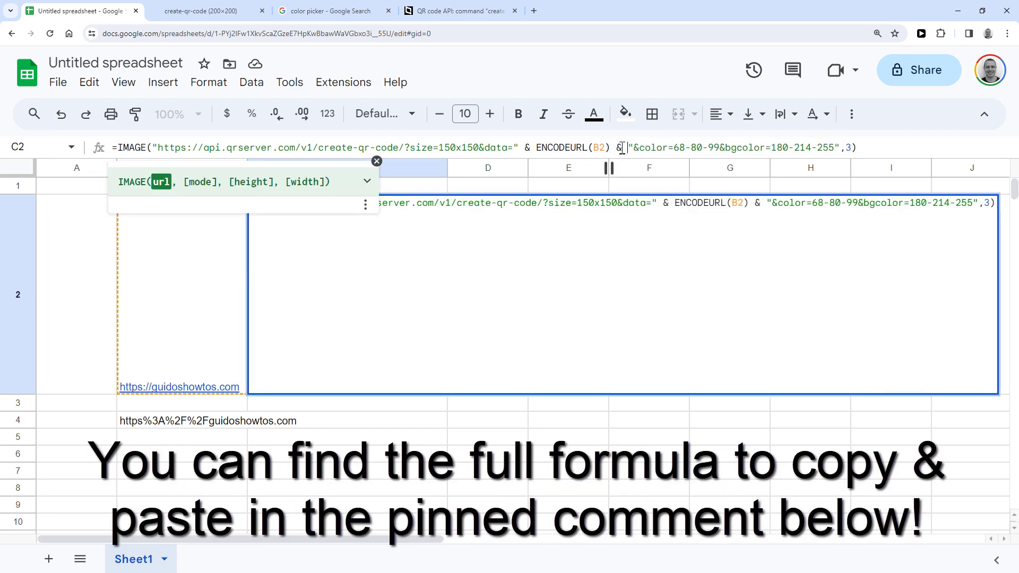
key("Return")
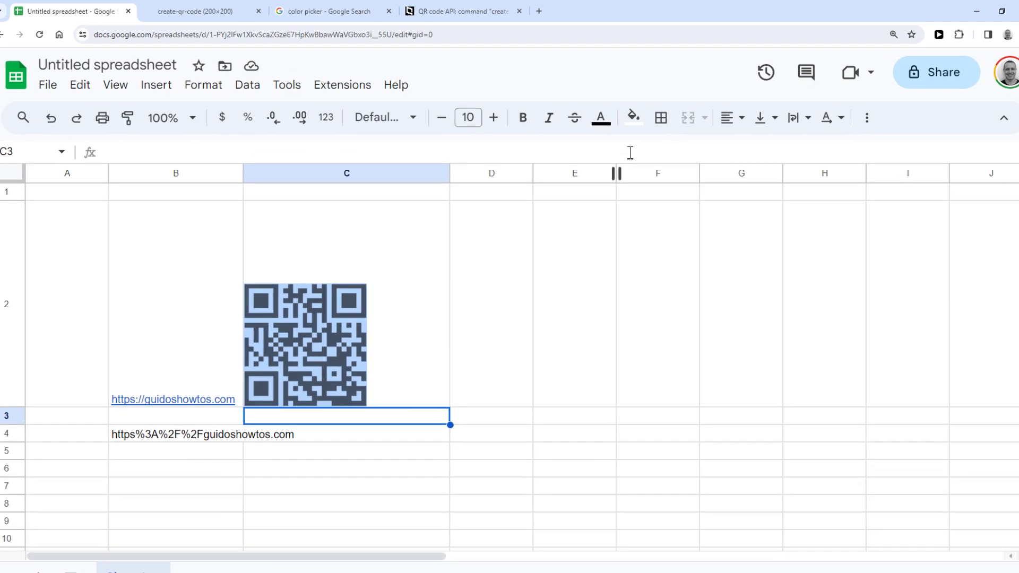
key("Up")
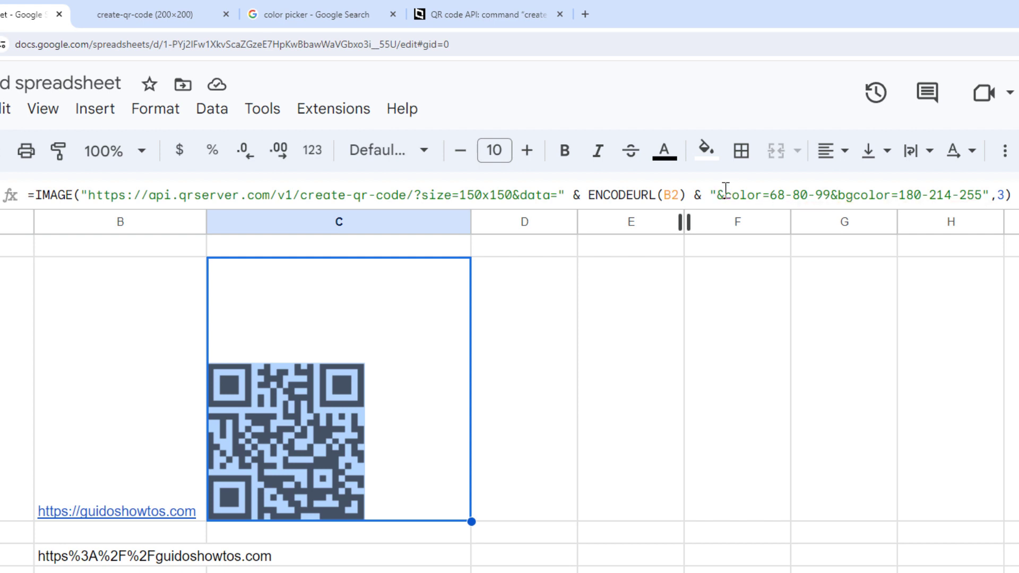
- Highlight the &color parameter and its 68-80-99 foreground value in C2's formula
left_click(724, 195)
left_click_drag(718, 195, 761, 204)
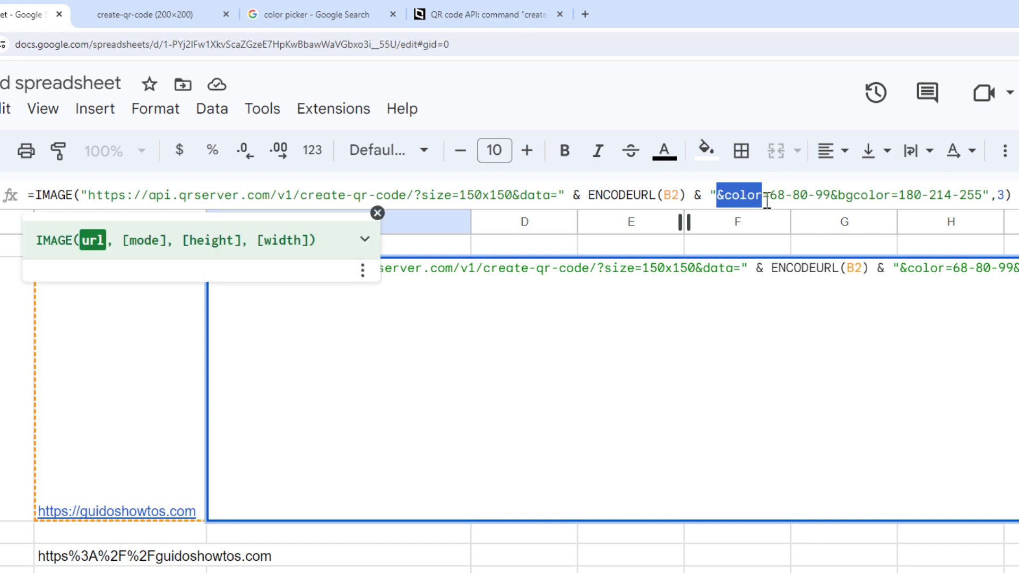
left_click(772, 196)
left_click_drag(771, 196, 832, 202)
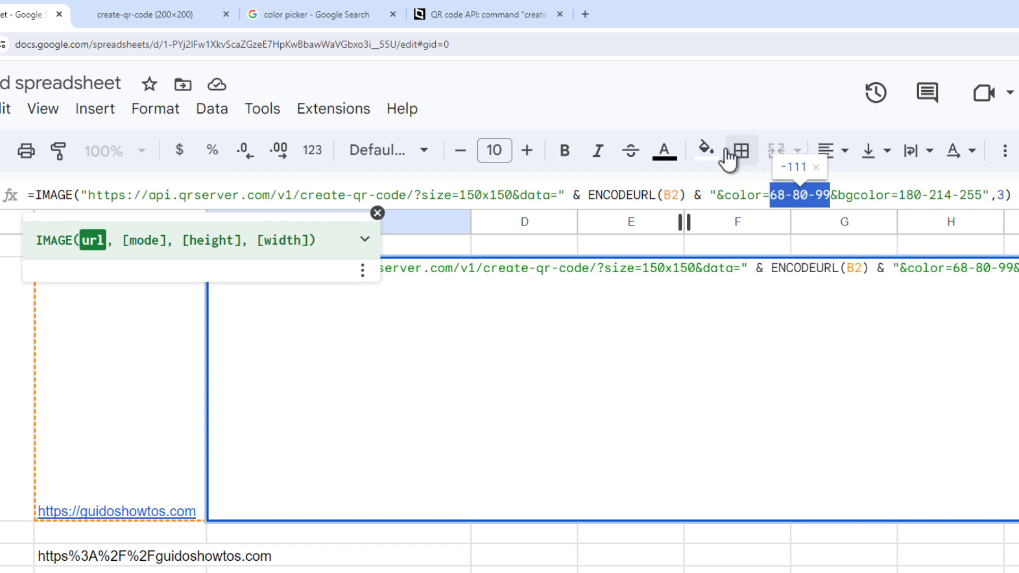
- Check the light blue RGB value 180, 214, 255 in the Google colour picker
left_click(365, 14)
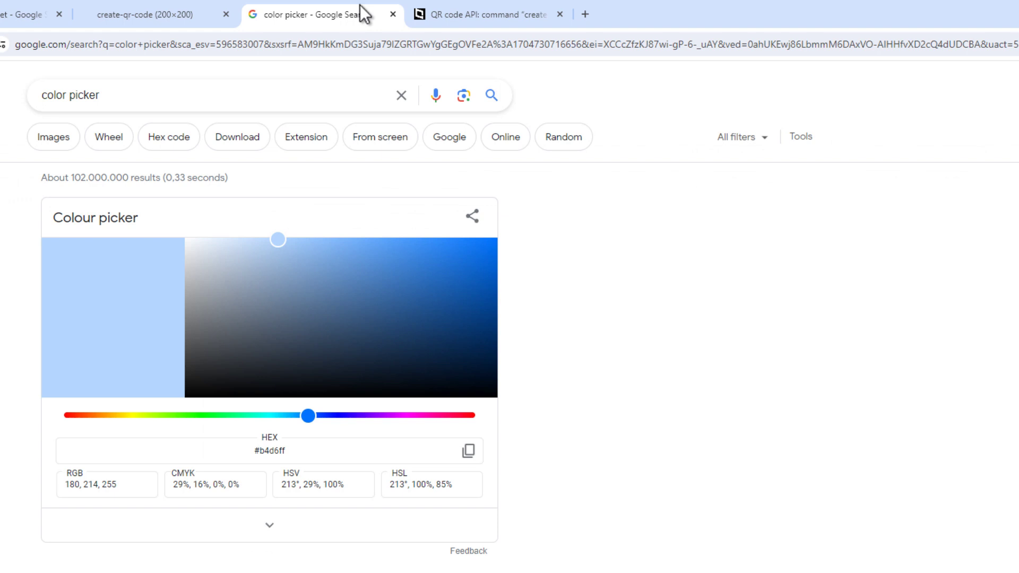
left_click(143, 484)
double_click(143, 483)
triple_click(143, 483)
left_click(144, 477)
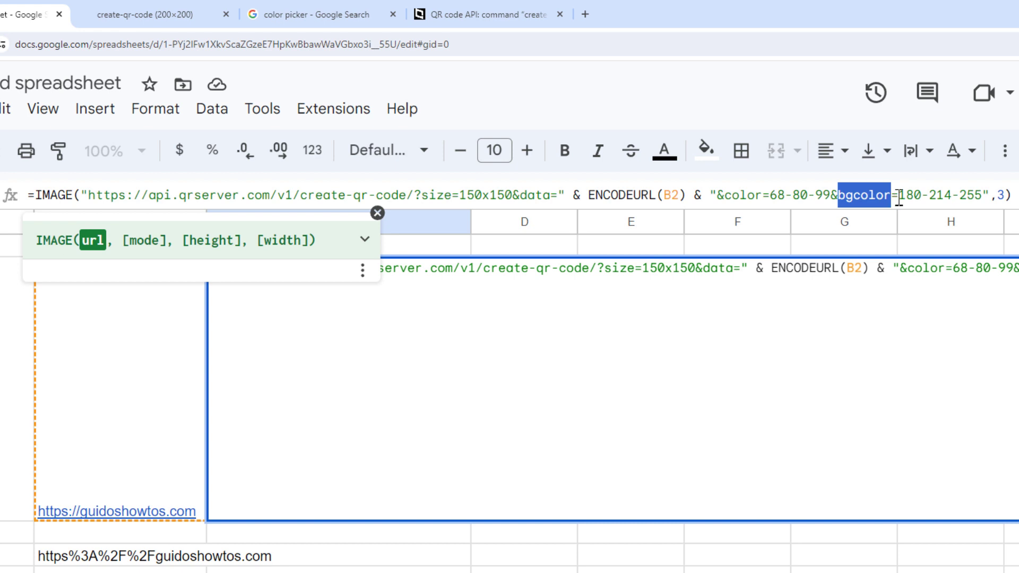
- Highlight the 180-214-255 background value and confirm the C2 formula, showing the recoloured QR code
left_click_drag(897, 196, 983, 195)
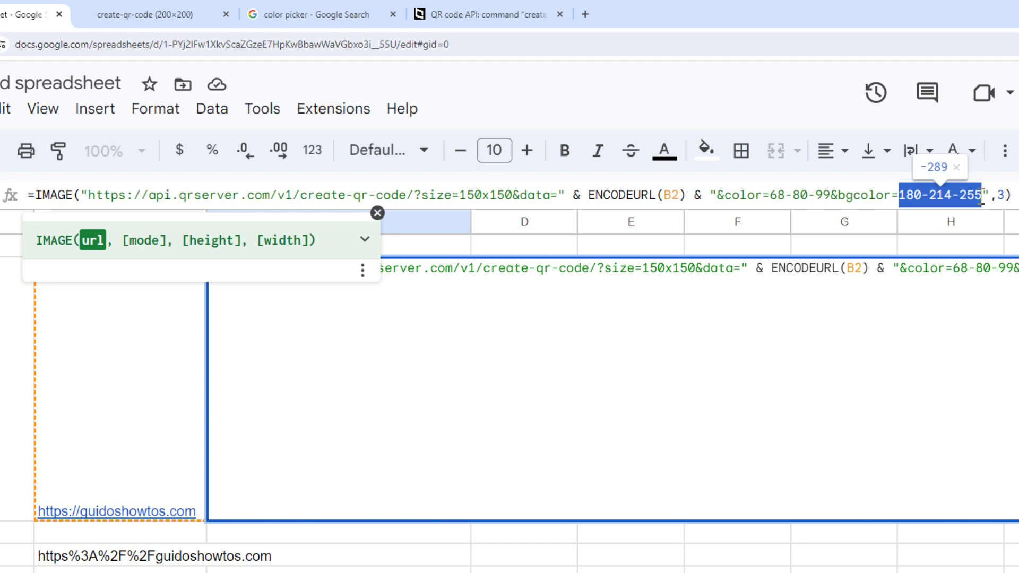
key("Return")
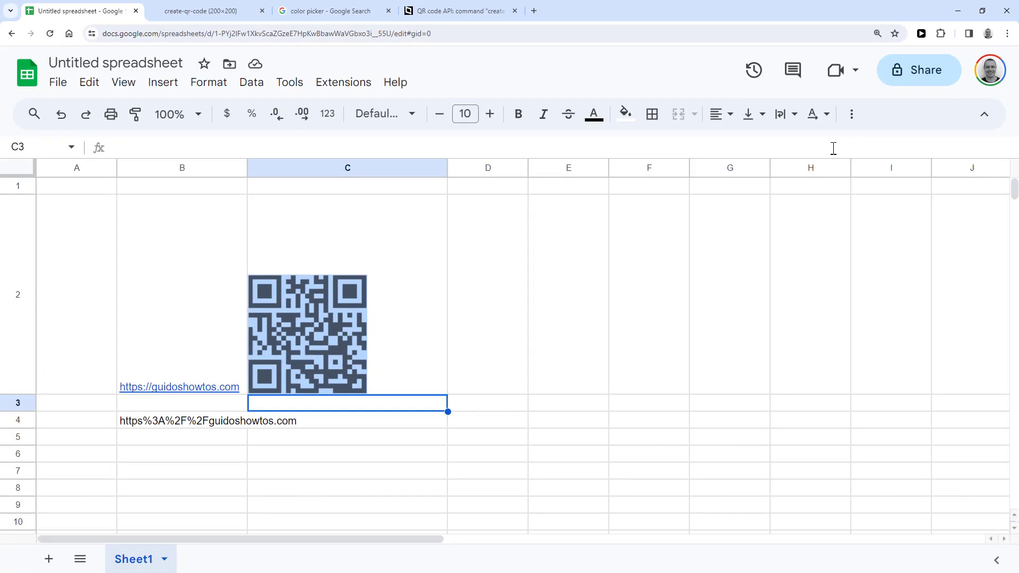